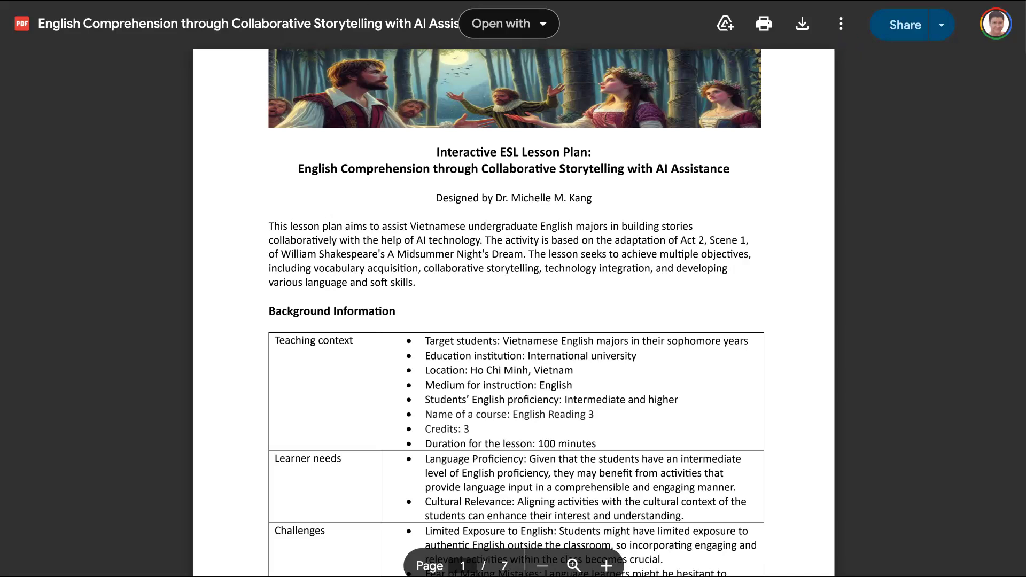
Step: Copy the lesson plan PDF's iframe embed code from Google Drive's Embed item window
left_click(840, 24)
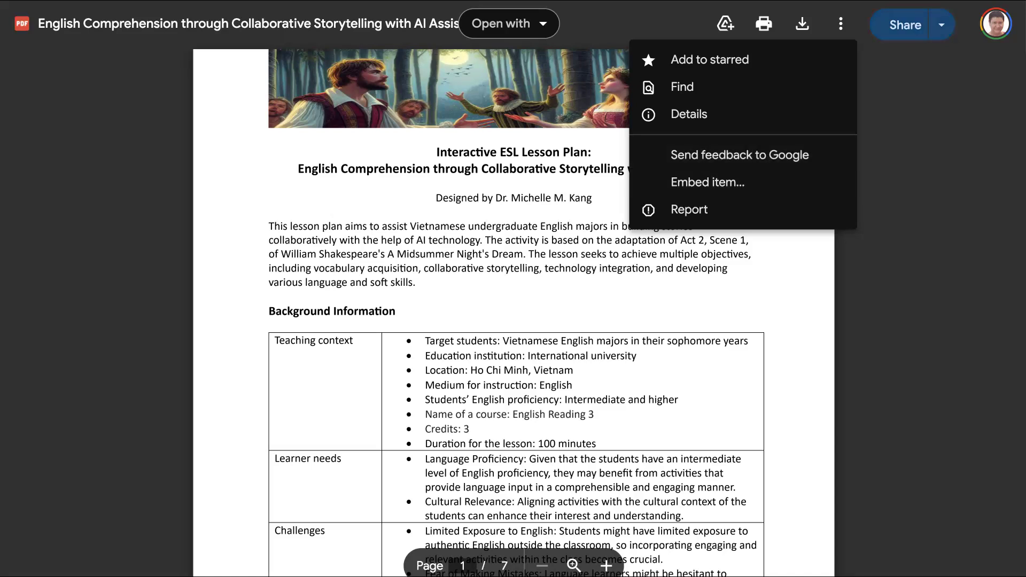
left_click(707, 182)
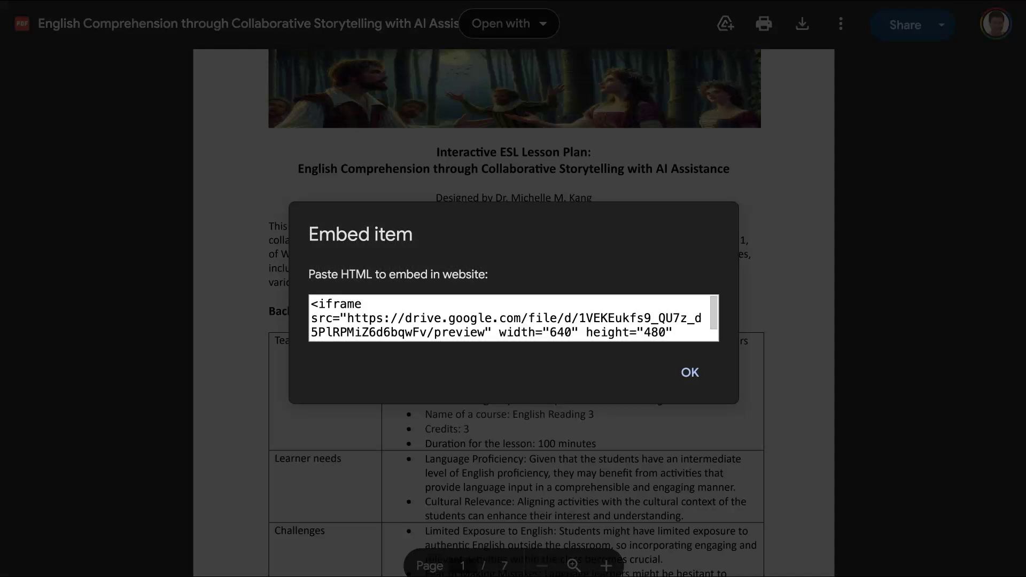
left_click(513, 318)
left_click_drag(313, 304, 703, 329)
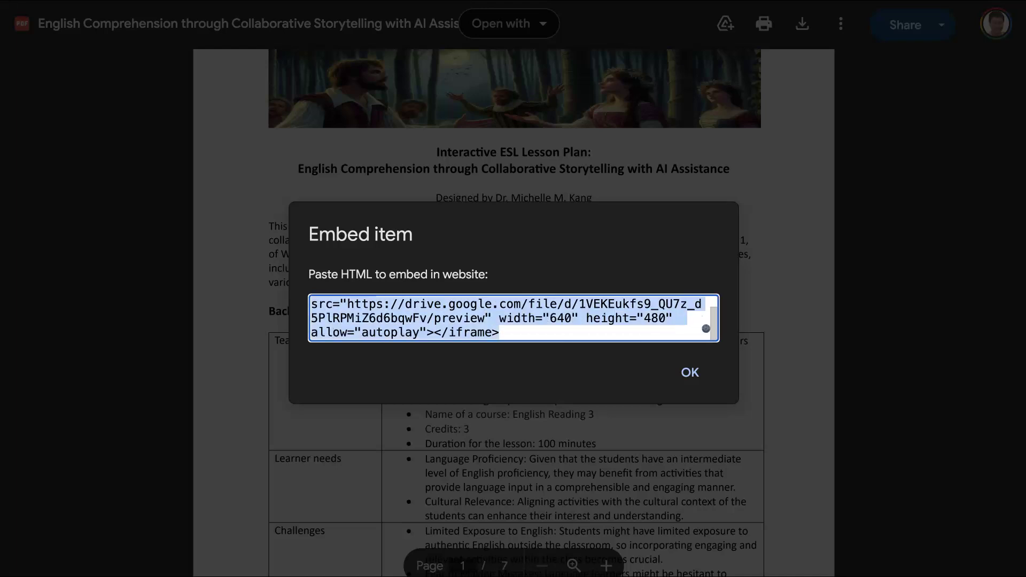
right_click(409, 305)
left_click(423, 333)
left_click(690, 372)
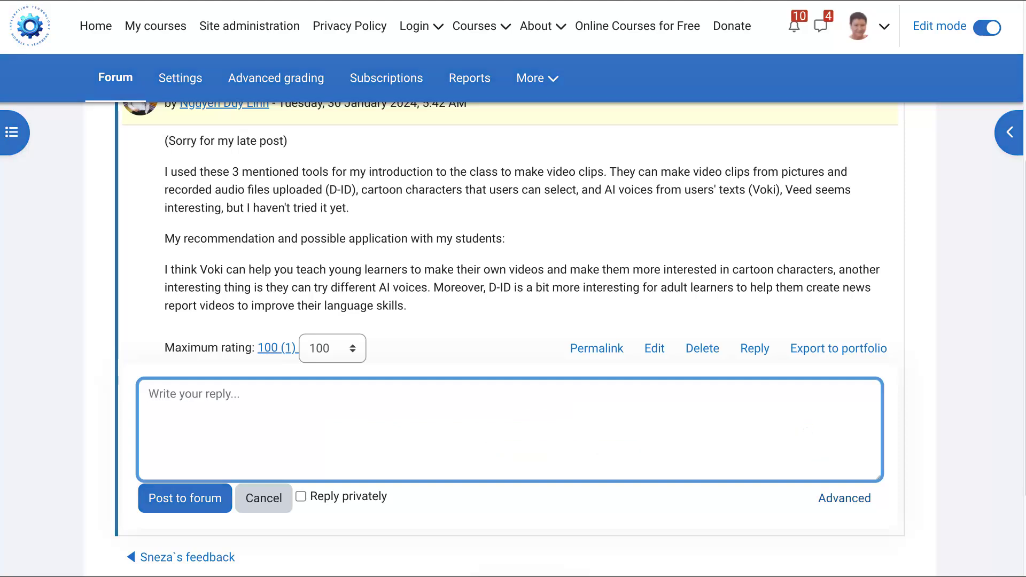
Step: Open the Advanced reply editor for the post 'My feedback on using Voki, D-ID'
left_click(844, 497)
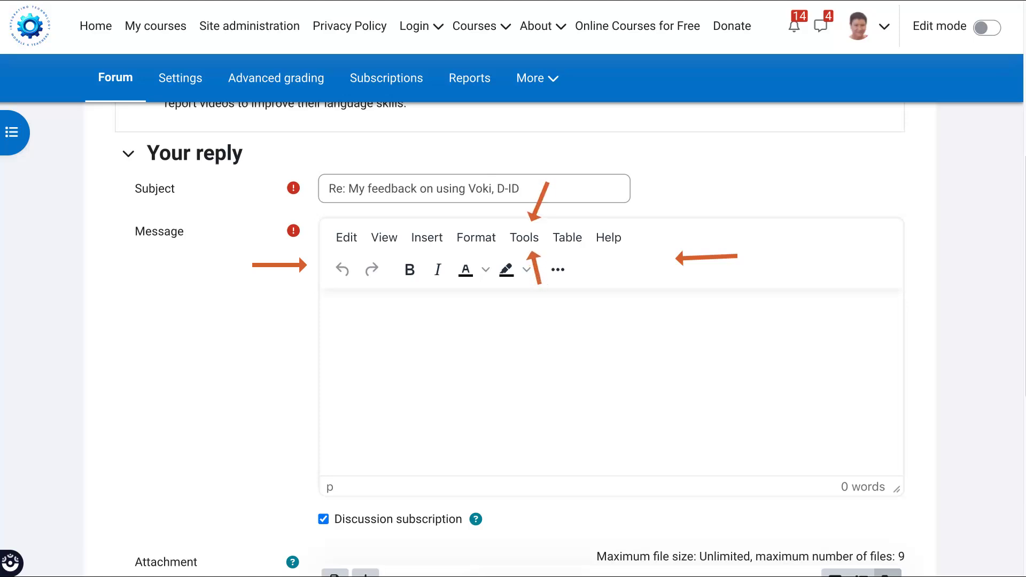
Step: Paste the Drive iframe into the message source, sized 440 wide by 380 high
left_click(524, 237)
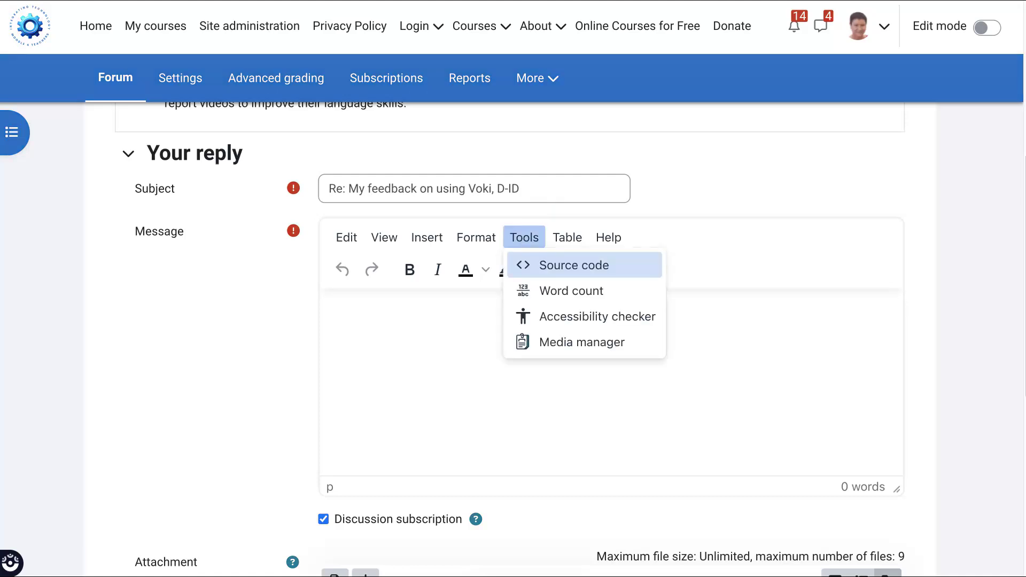
left_click(595, 271)
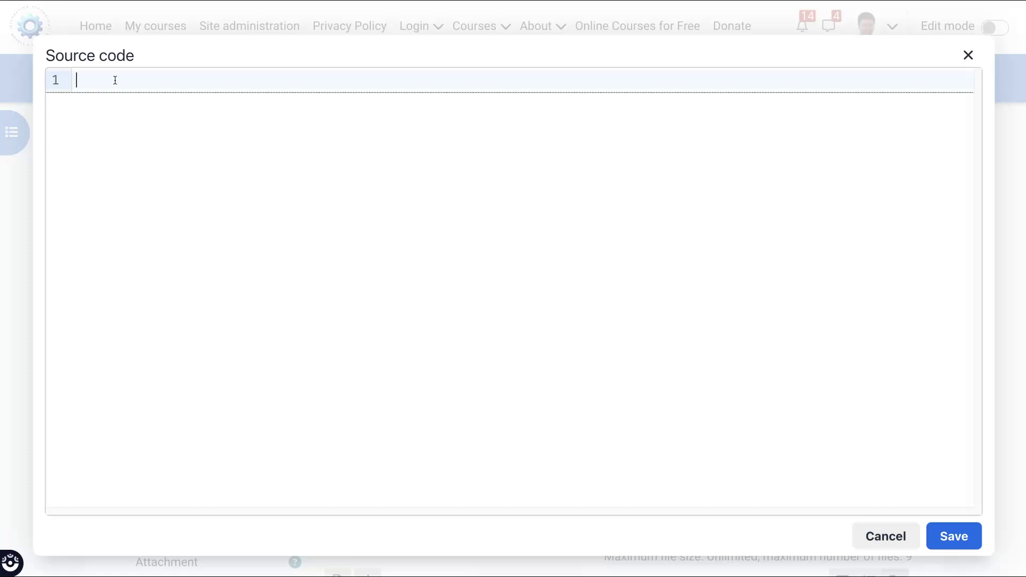
key("ctrl+v")
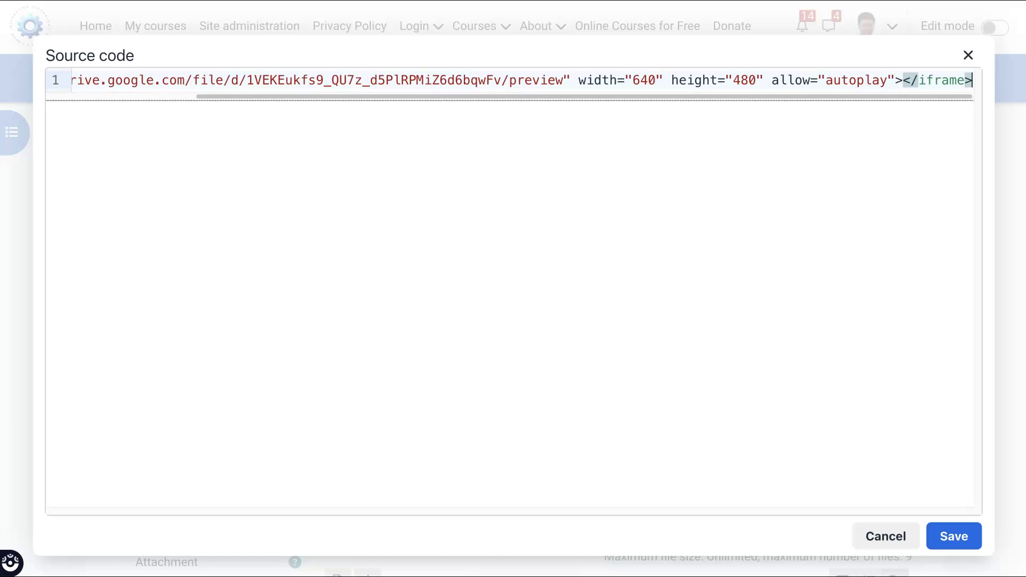
left_click(634, 80)
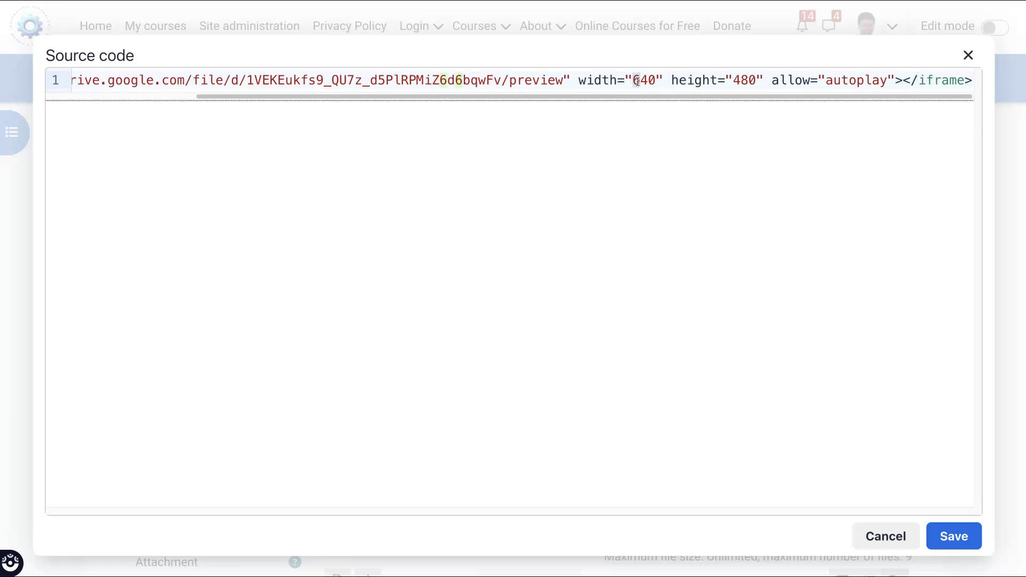
type("4")
left_click(736, 81)
key("BackSpace")
type("3")
left_click(954, 535)
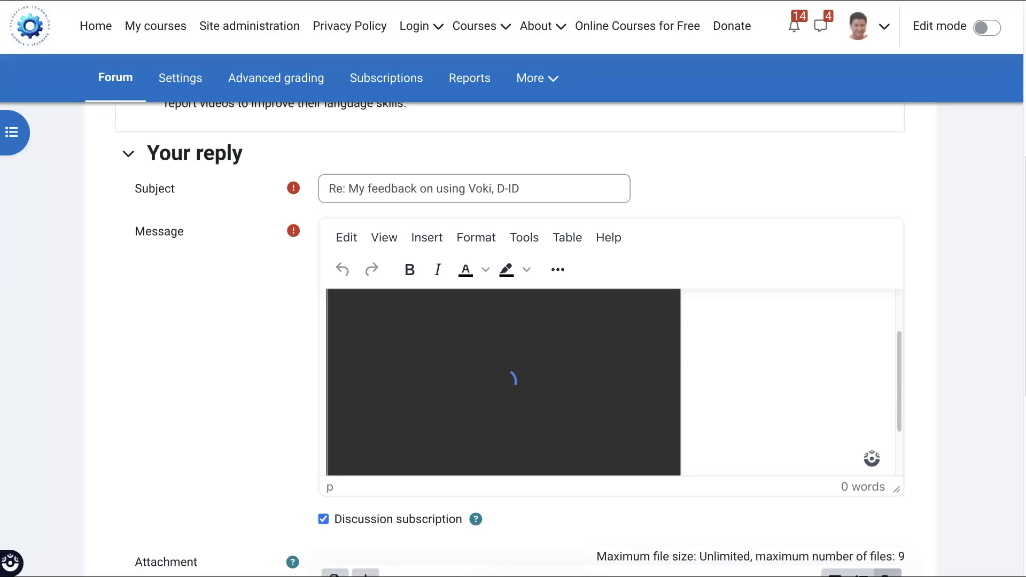
scroll(876, 464, "down", 3)
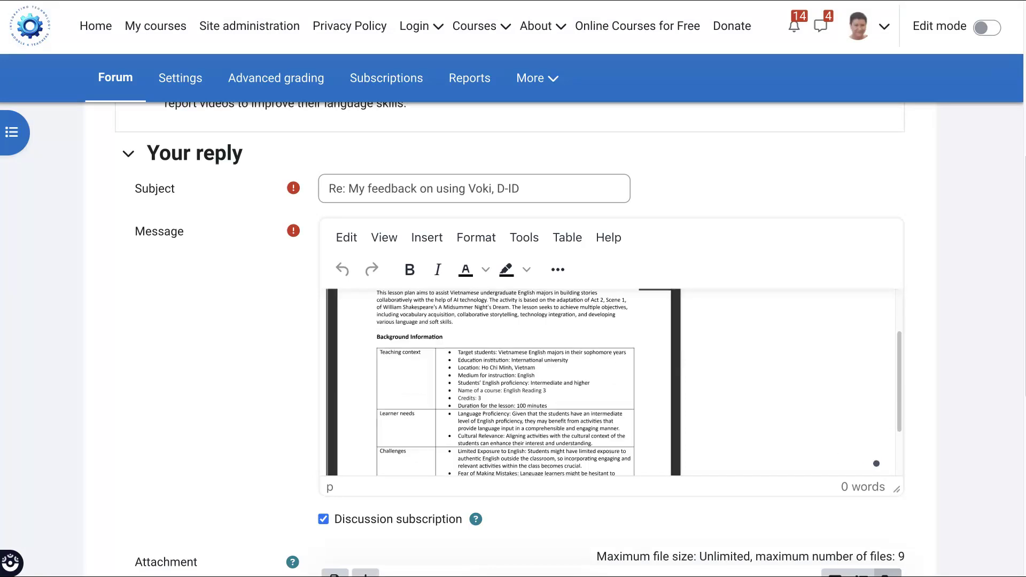
scroll(624, 352, "down", 3)
scroll(622, 351, "down", 3)
scroll(624, 351, "down", 3)
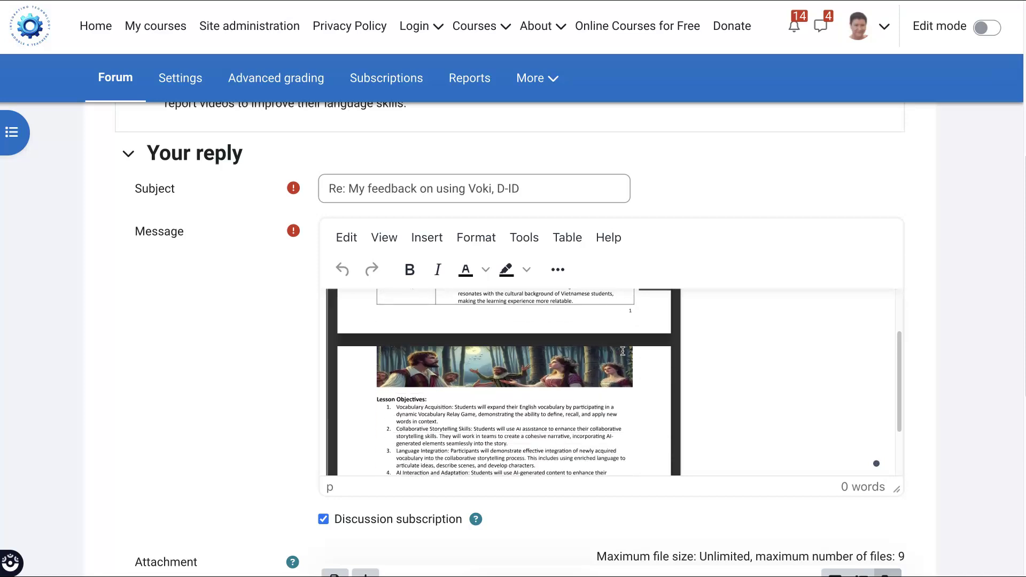
scroll(623, 351, "down", 3)
scroll(623, 351, "down", 3)
scroll(623, 352, "down", 3)
scroll(623, 351, "down", 3)
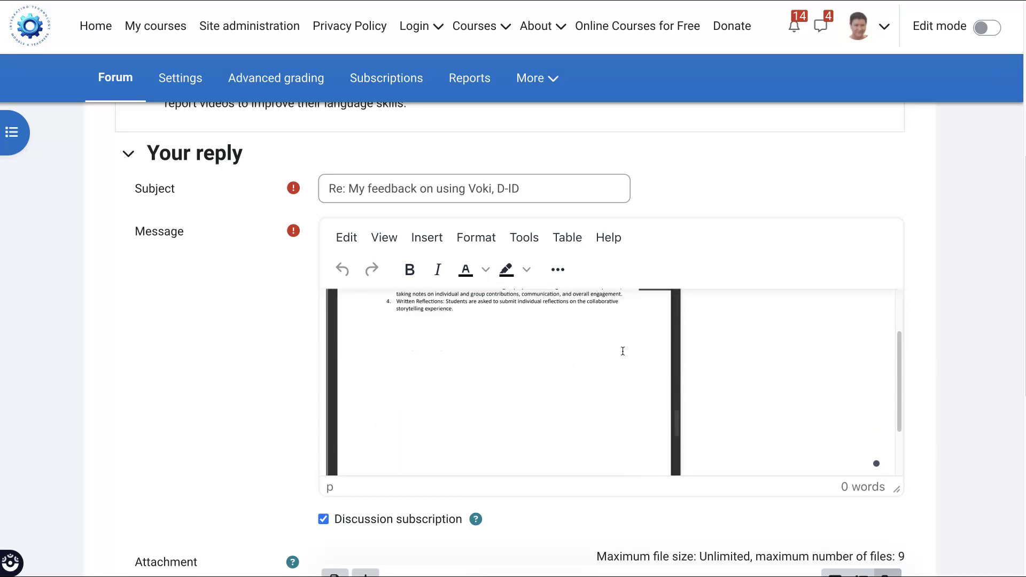
scroll(623, 351, "down", 3)
scroll(623, 352, "down", 3)
scroll(623, 352, "down", 3)
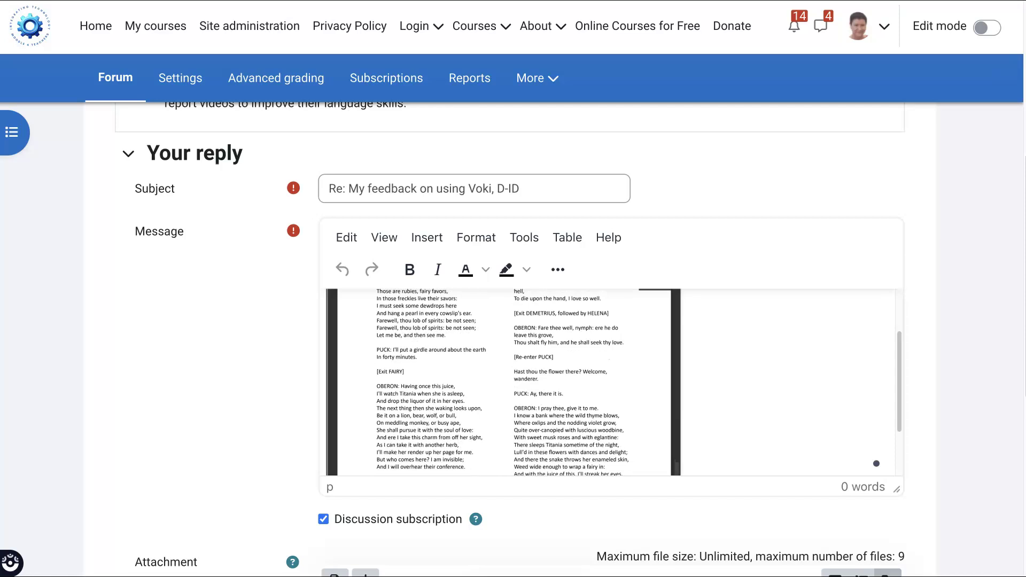
scroll(503, 377, "down", 3)
scroll(502, 378, "down", 3)
scroll(503, 377, "down", 2)
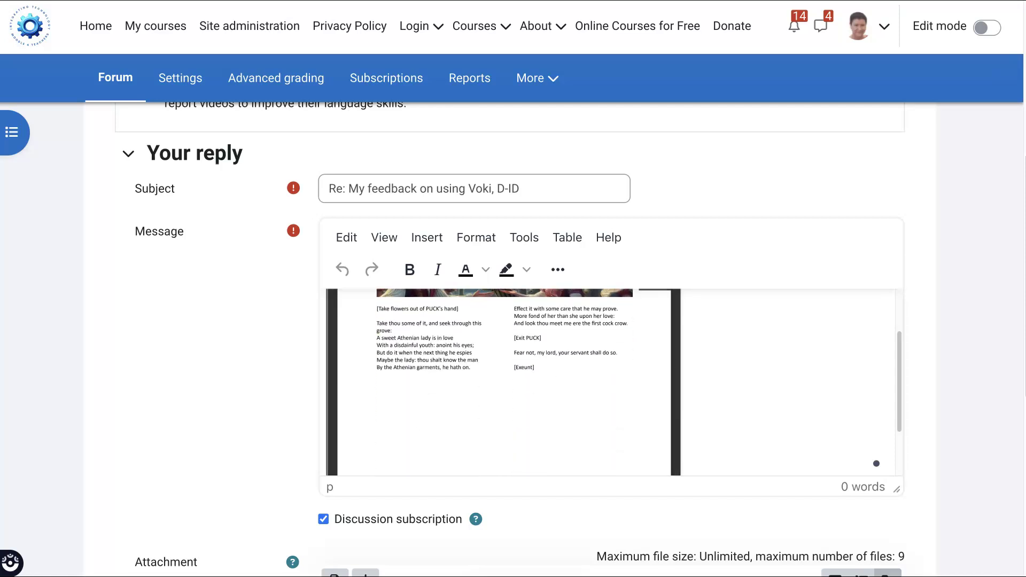
scroll(239, 422, "down", 5)
scroll(239, 423, "down", 3)
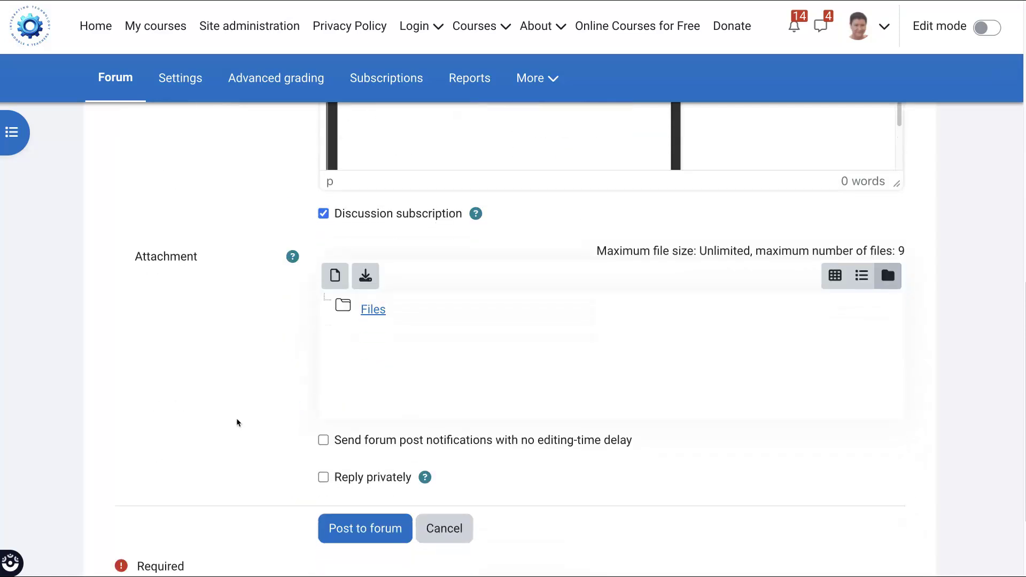
scroll(239, 423, "down", 3)
Step: Post the reply to the forum, sending notifications without the editing-time delay
left_click(324, 341)
left_click(365, 429)
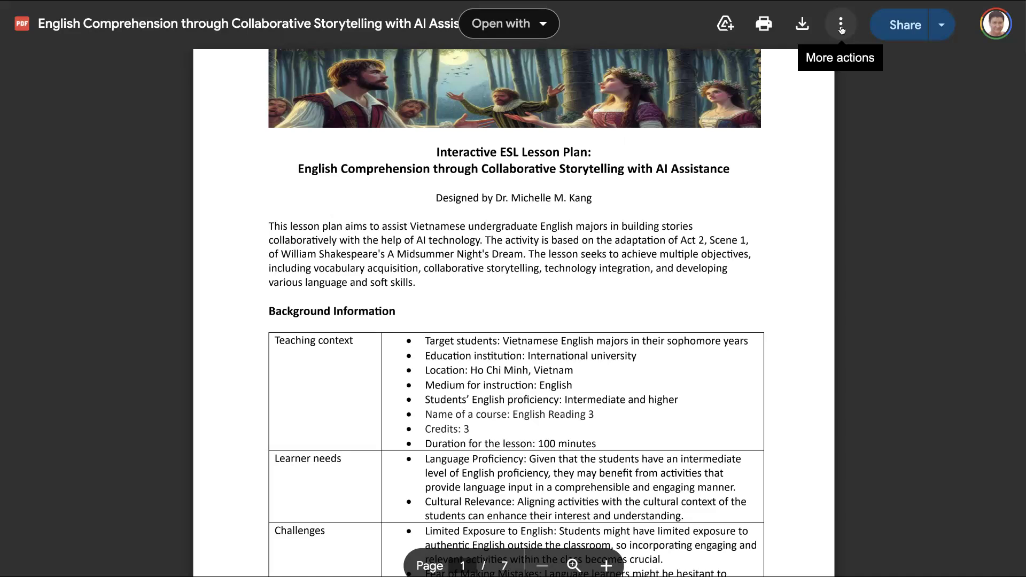
left_click(842, 24)
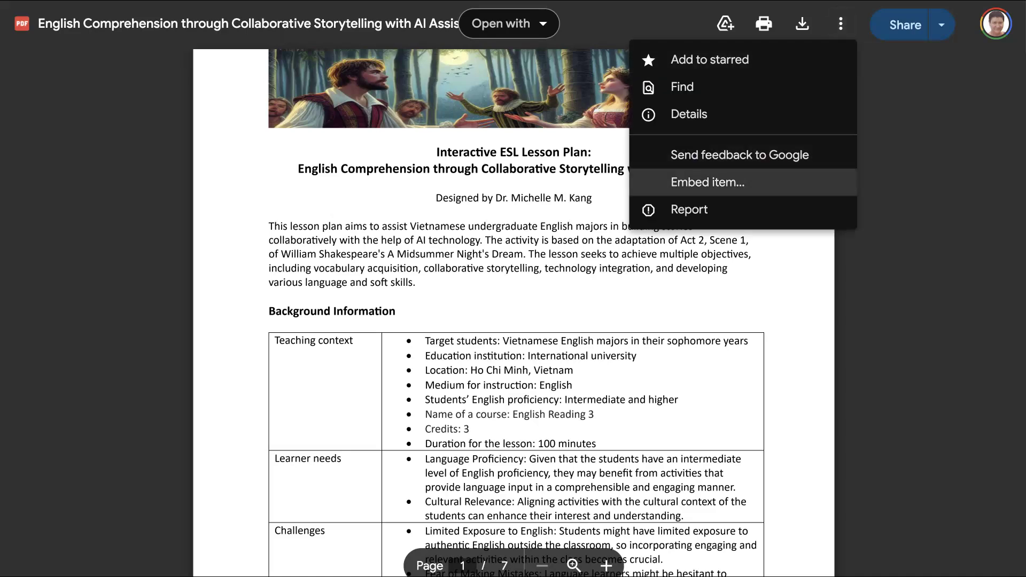
left_click(708, 183)
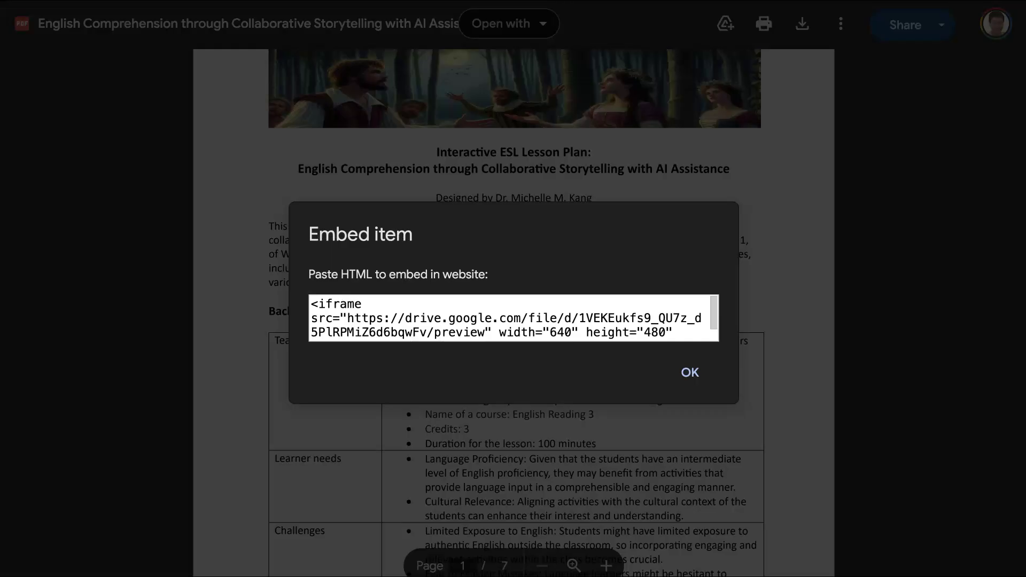
left_click(690, 372)
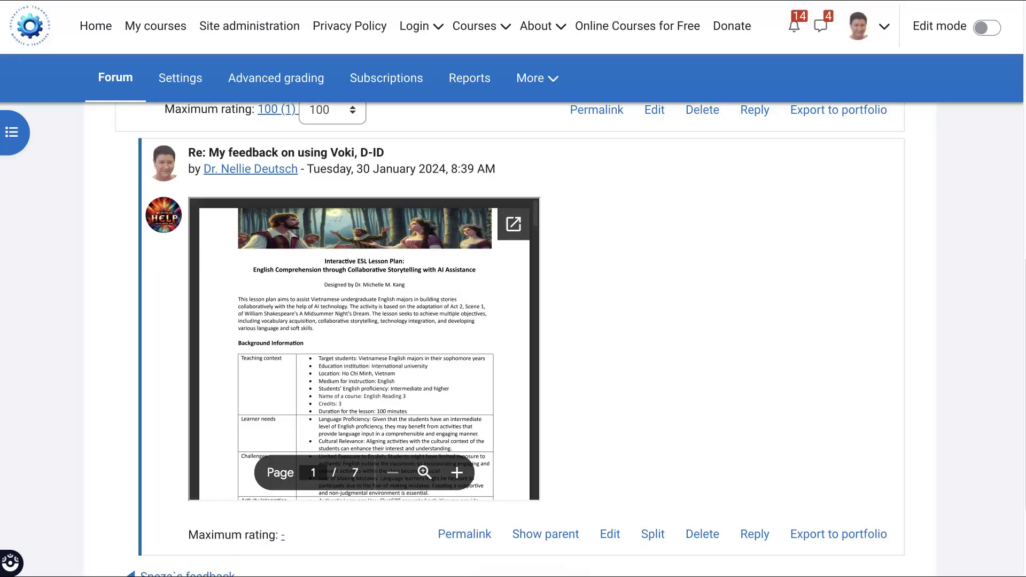
scroll(365, 349, "down", 2)
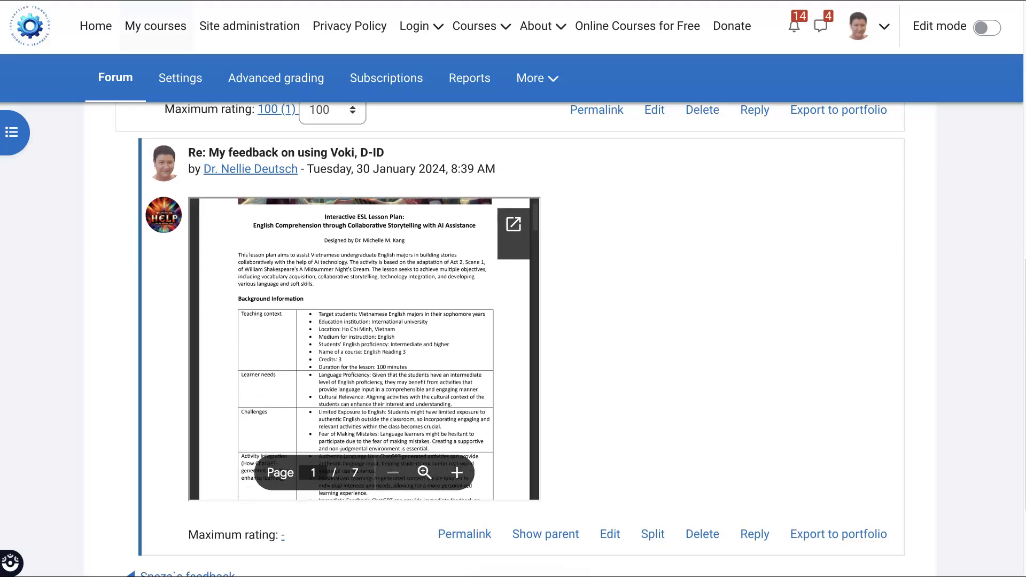